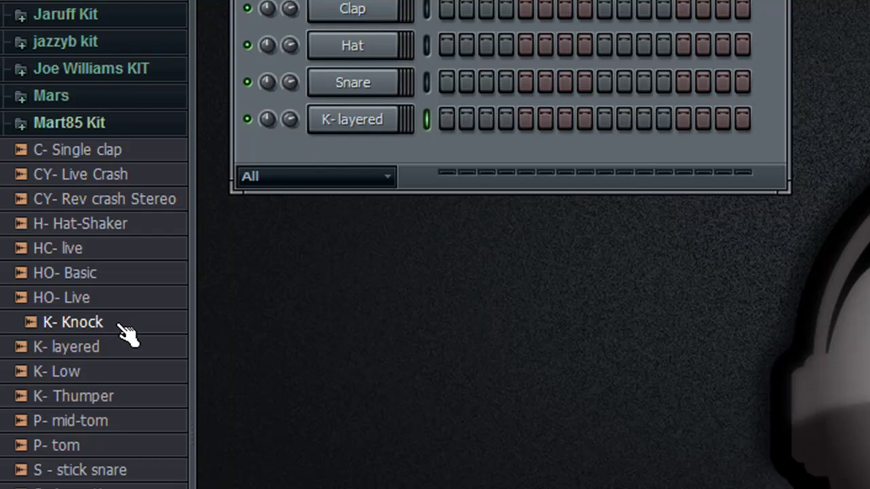
Step: Add the K- Knock sample as a new channel below K- layered and play the pattern
{"action": "left_click_drag", "start_coordinate": [126, 334], "coordinate": [361, 152]}
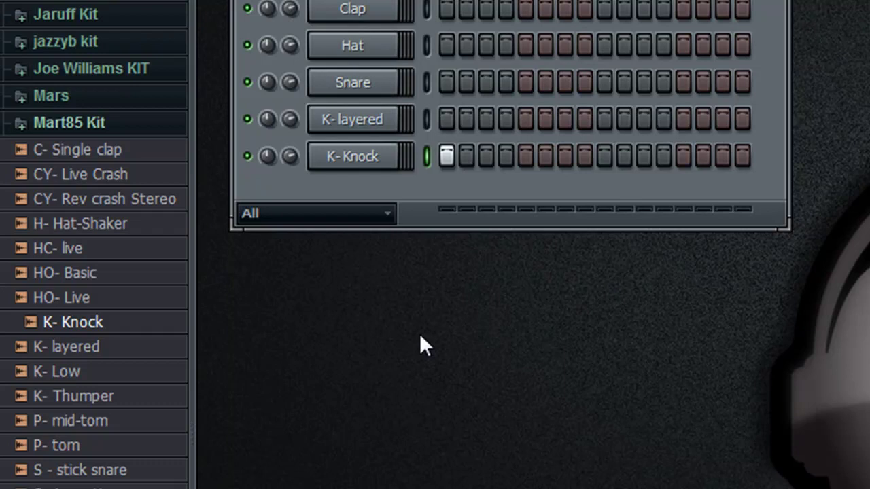
{"action": "key", "text": "space"}
{"action": "key", "text": "space"}
{"action": "key", "text": "space"}
{"action": "key", "text": "space"}
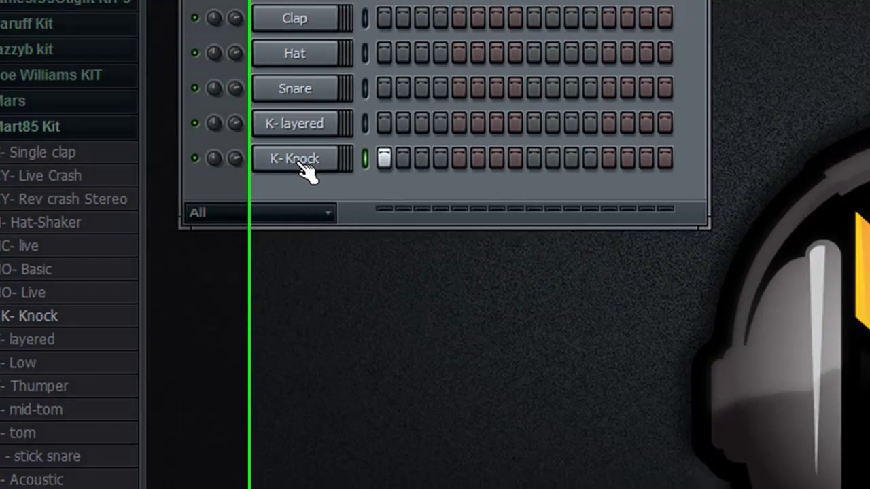
Step: Set the K- Knock sample's stretch TIME to (none)
{"action": "left_click", "coordinate": [359, 162]}
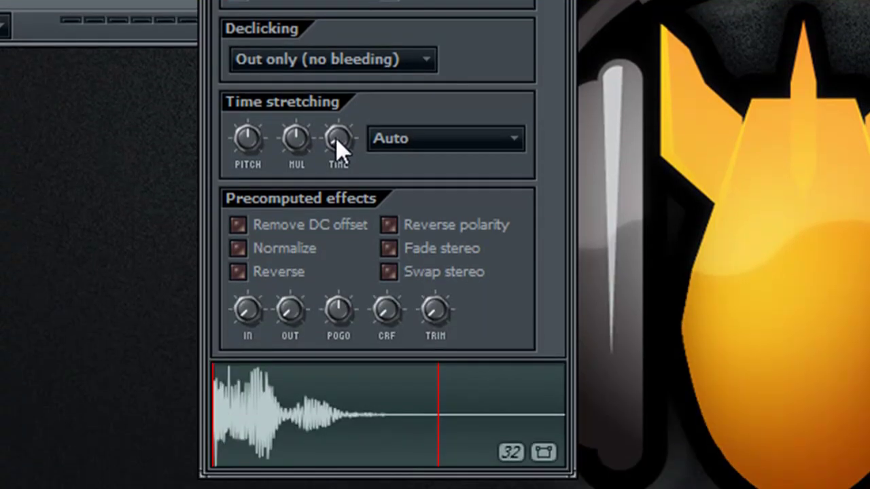
{"action": "right_click", "coordinate": [336, 137]}
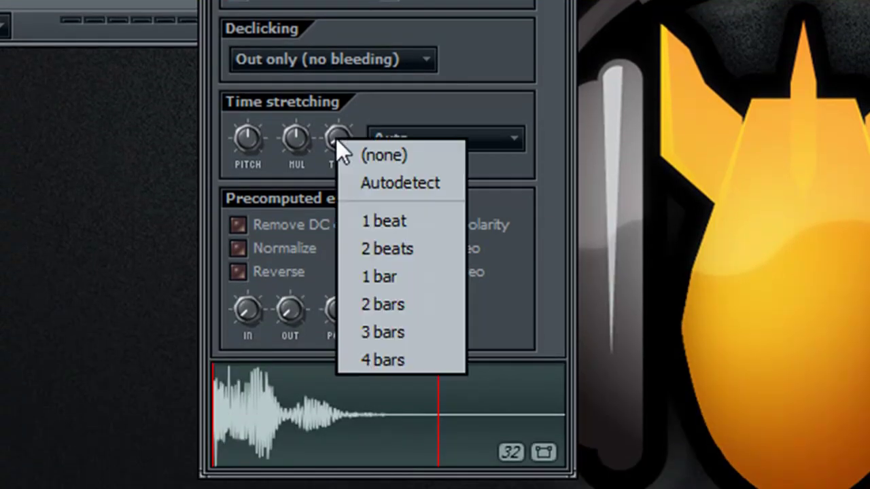
{"action": "left_click", "coordinate": [399, 153]}
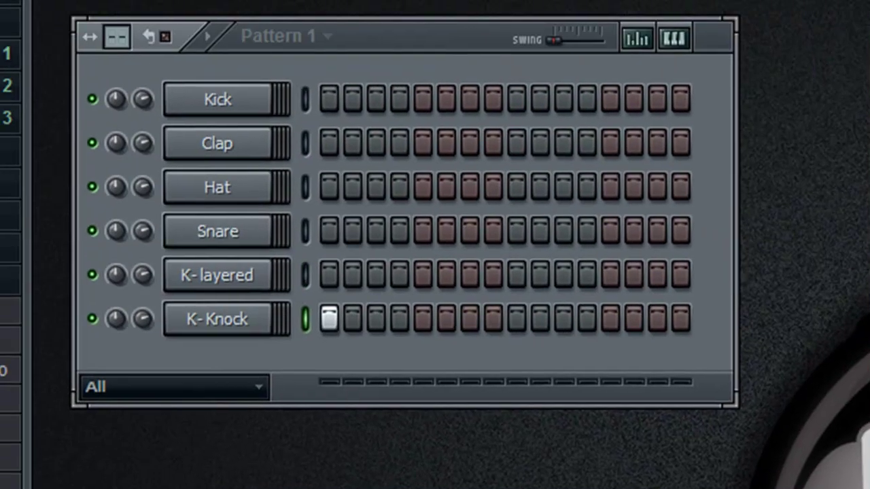
Step: Audition the pattern twice, then reopen the K- Knock channel settings
{"action": "key", "text": "space"}
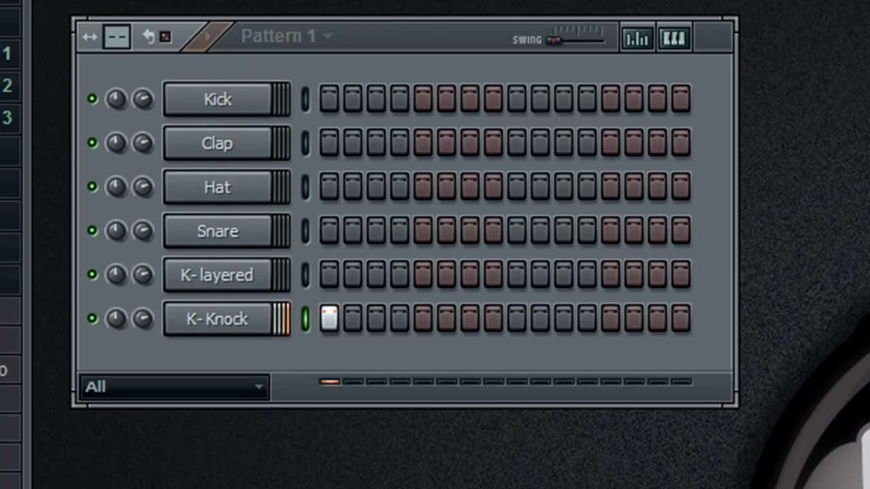
{"action": "key", "text": "space"}
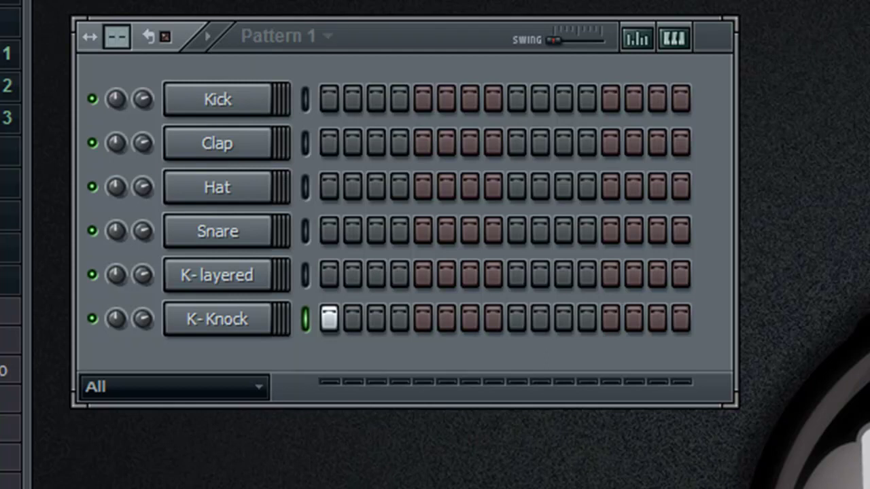
{"action": "key", "text": "space"}
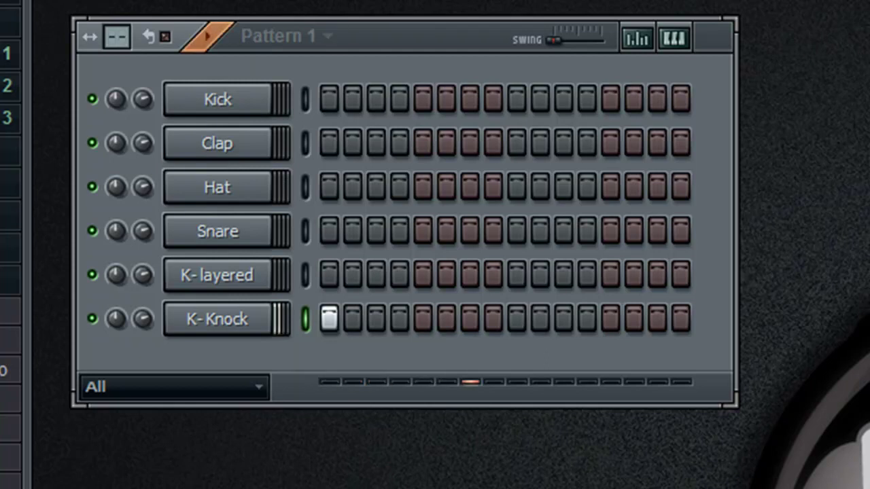
{"action": "key", "text": "space"}
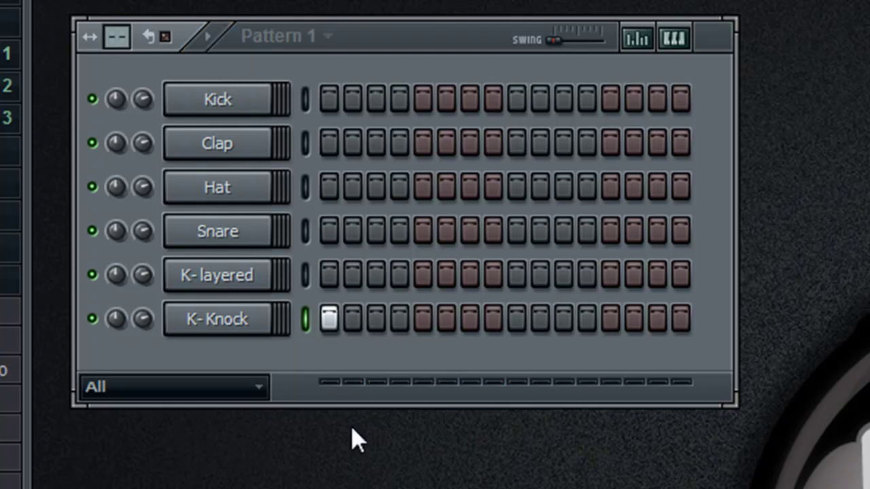
{"action": "left_click", "coordinate": [238, 327]}
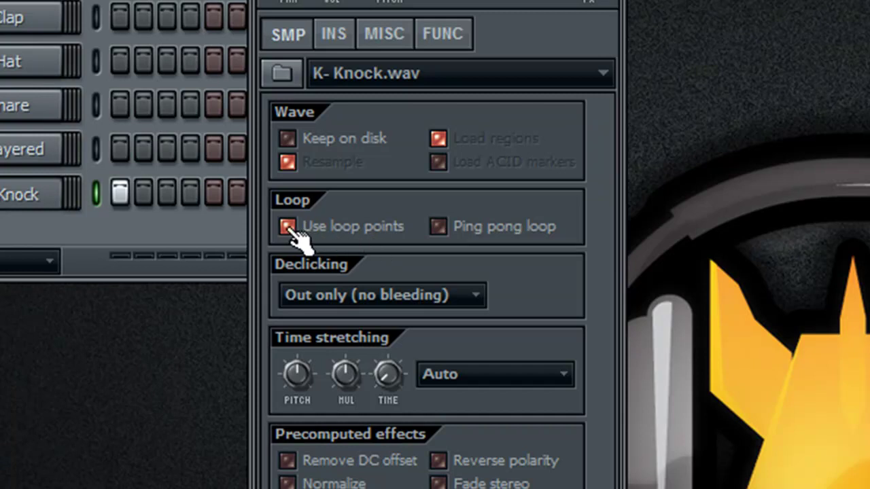
Step: Uncheck Use loop points for K- Knock.wav in the SMP tab
{"action": "left_click", "coordinate": [288, 227]}
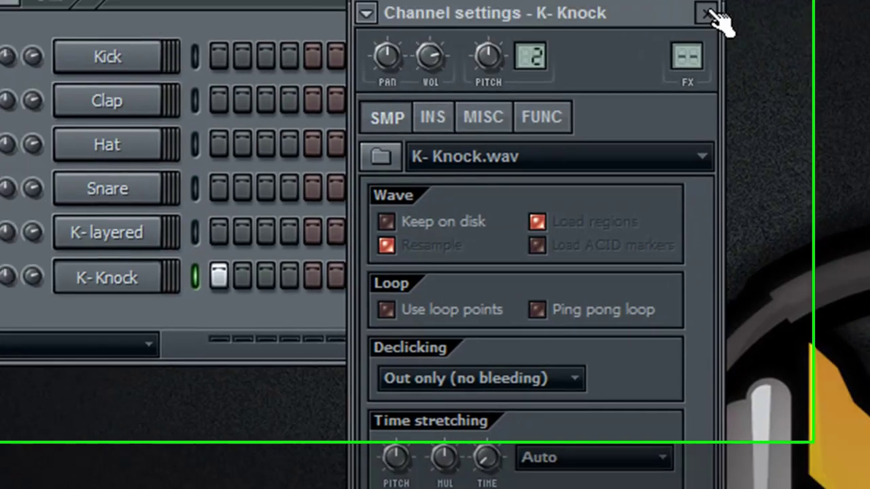
Step: Close the K- Knock settings and play the pattern to hear the fixed kick
{"action": "left_click", "coordinate": [713, 14]}
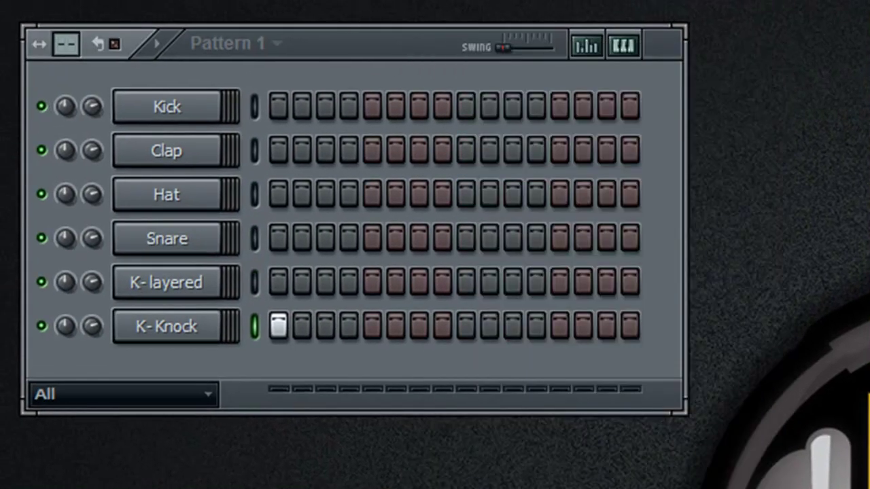
{"action": "key", "text": "space"}
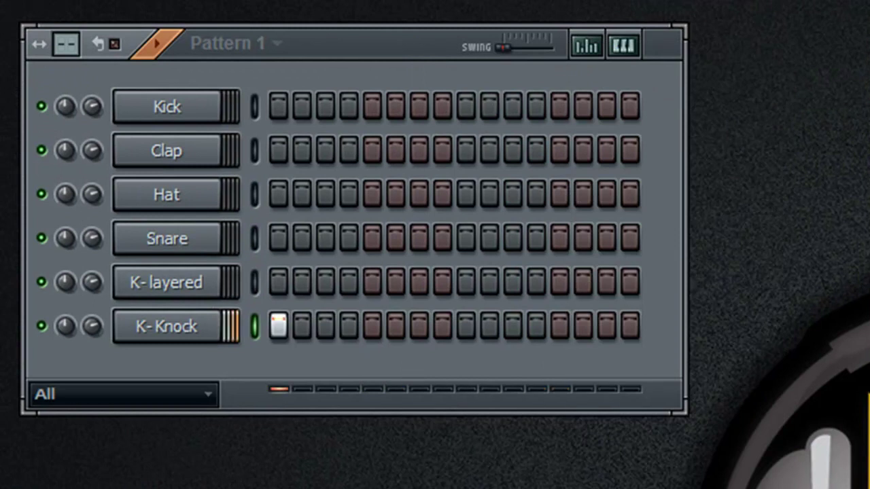
{"action": "key", "text": "space"}
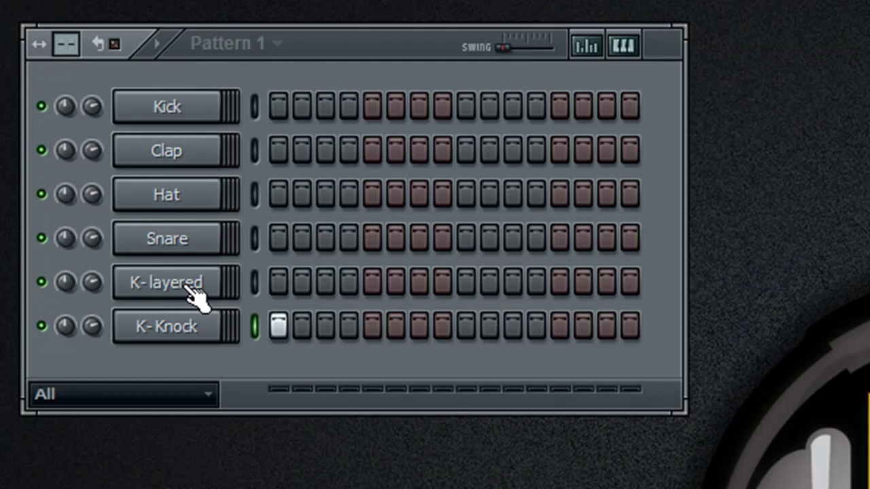
Step: Move the first step from K- Knock to K- layered and play the pattern
{"action": "left_click", "coordinate": [277, 329]}
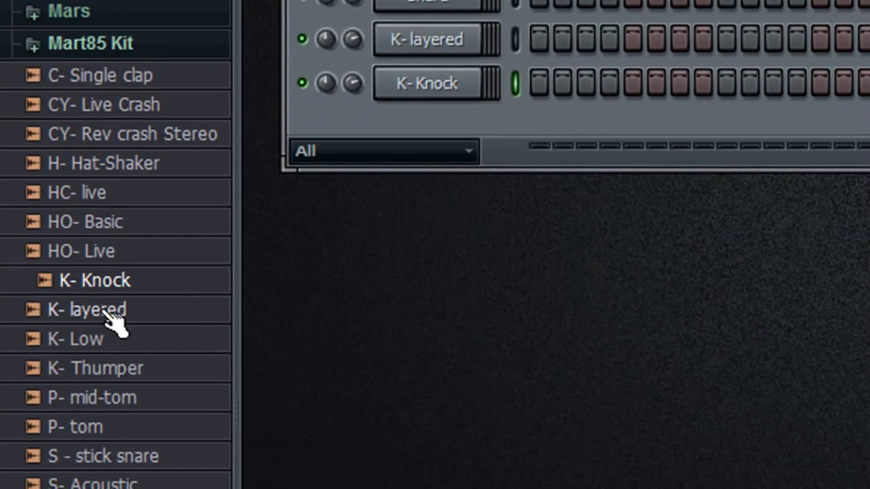
{"action": "left_click", "coordinate": [108, 314]}
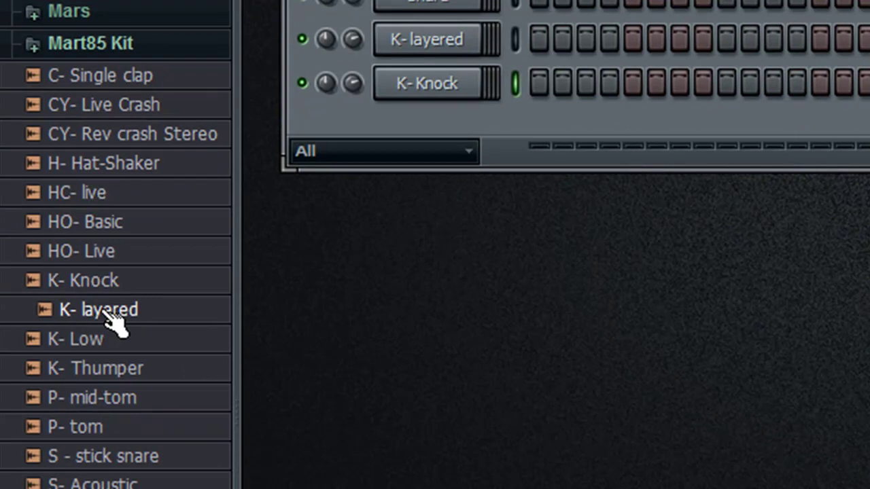
{"action": "left_click", "coordinate": [541, 39]}
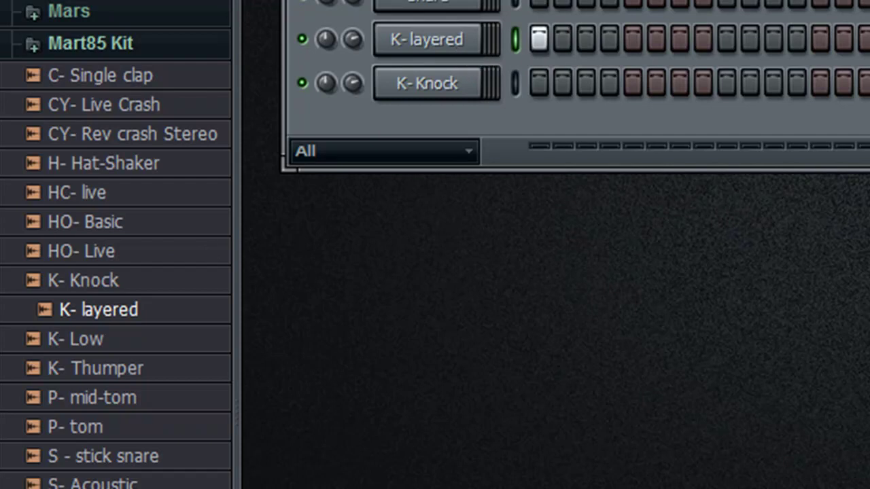
{"action": "key", "text": "space"}
{"action": "key", "text": "space"}
{"action": "key", "text": "space"}
{"action": "key", "text": "space"}
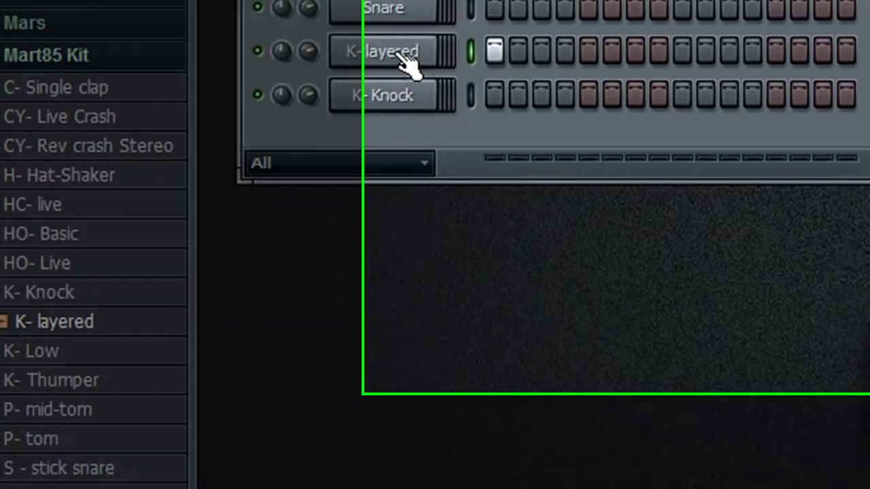
Step: Set K- layered's stretch TIME to (none) and show its MISC root note, C4
{"action": "left_click", "coordinate": [450, 46]}
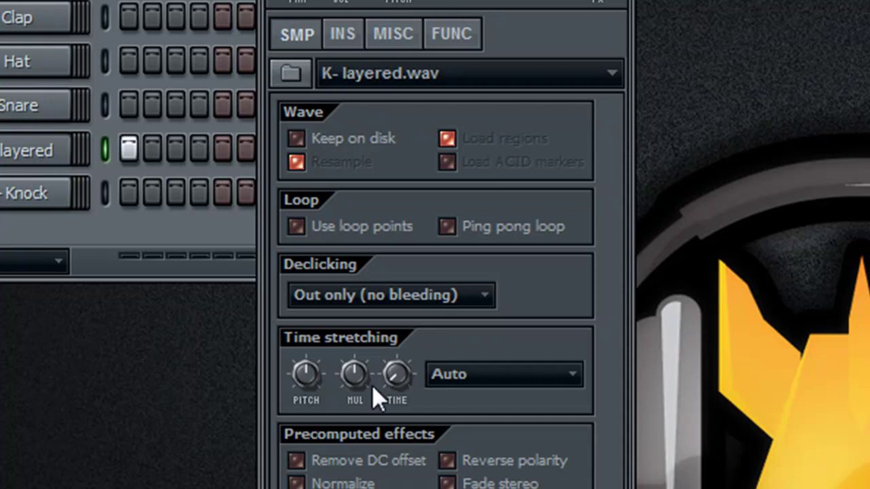
{"action": "right_click", "coordinate": [397, 373]}
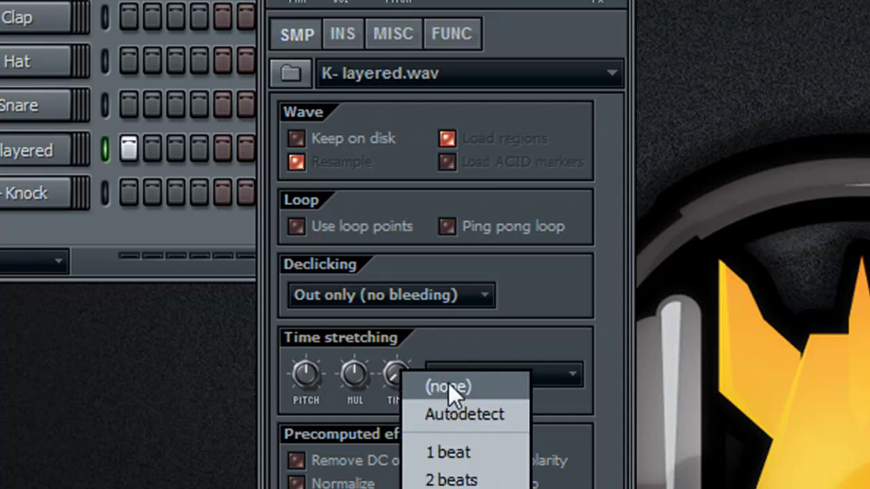
{"action": "left_click", "coordinate": [407, 385]}
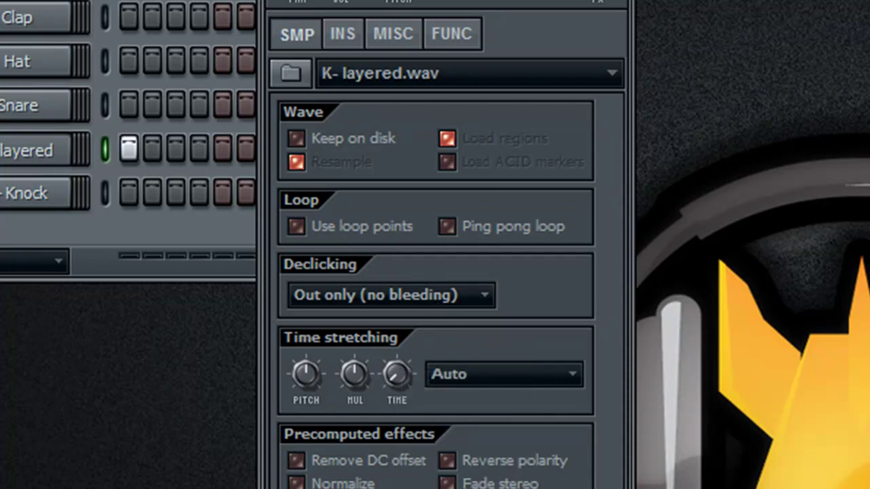
{"action": "left_click", "coordinate": [395, 34]}
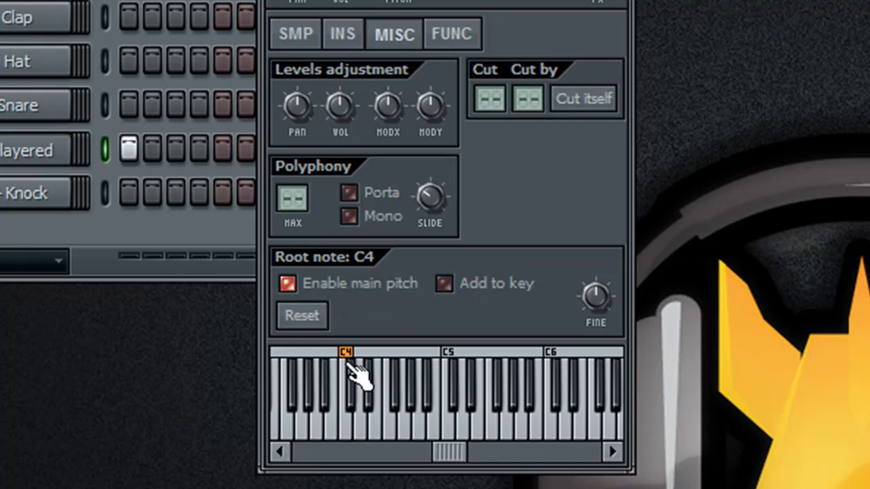
Step: Reset K- layered's root note to C5
{"action": "left_click", "coordinate": [301, 316]}
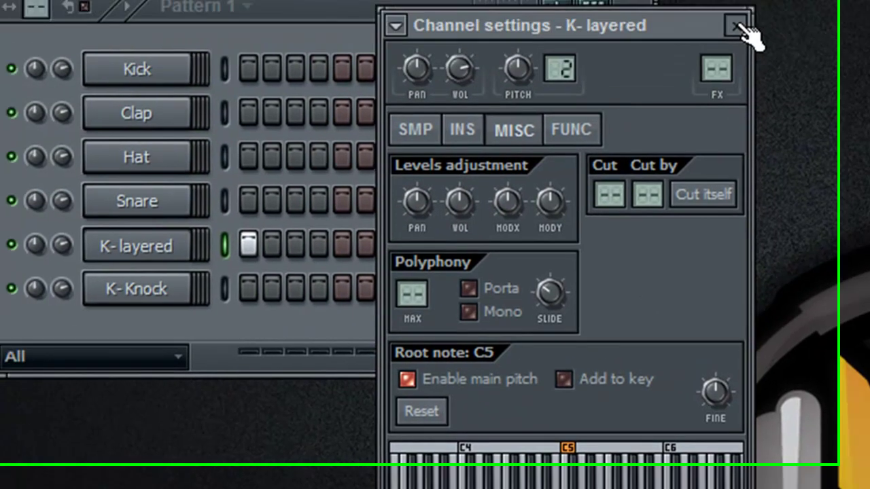
Step: Close the K- layered settings, then play and stop the pattern
{"action": "left_click", "coordinate": [738, 25]}
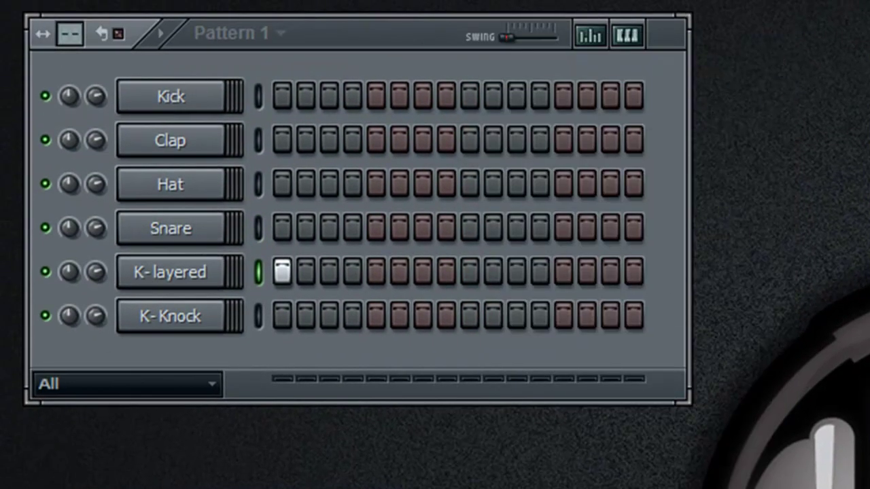
{"action": "key", "text": "space"}
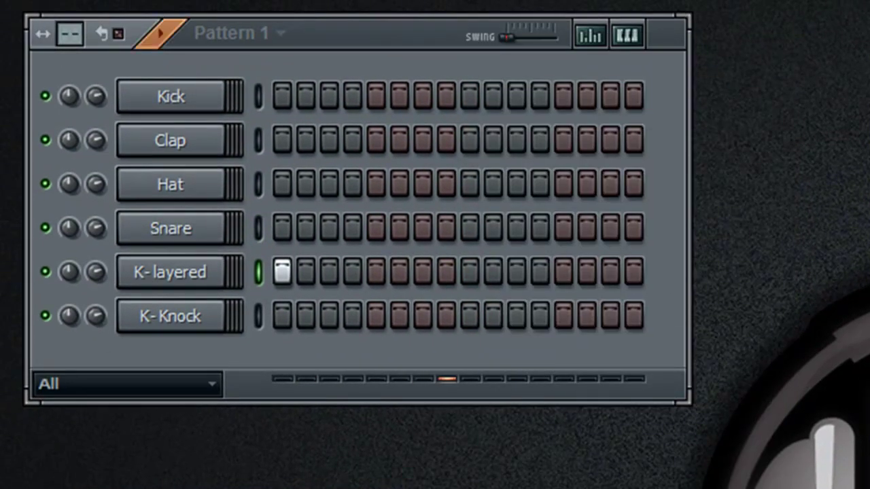
{"action": "key", "text": "space"}
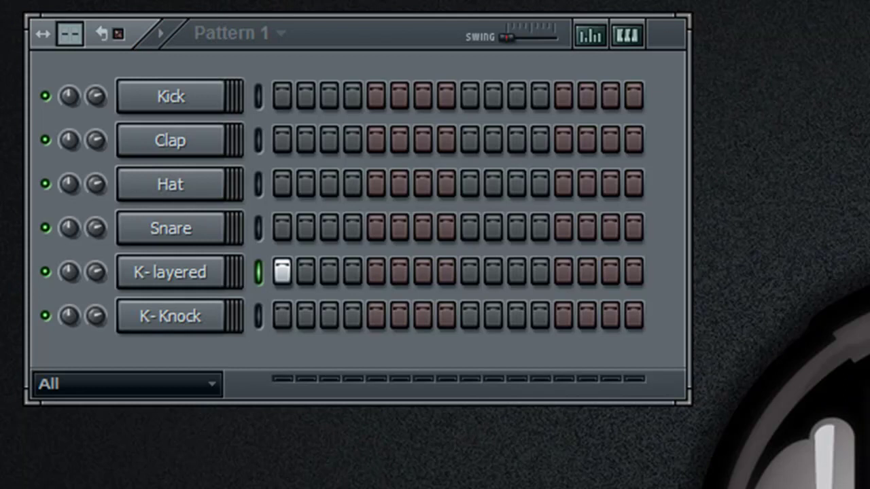